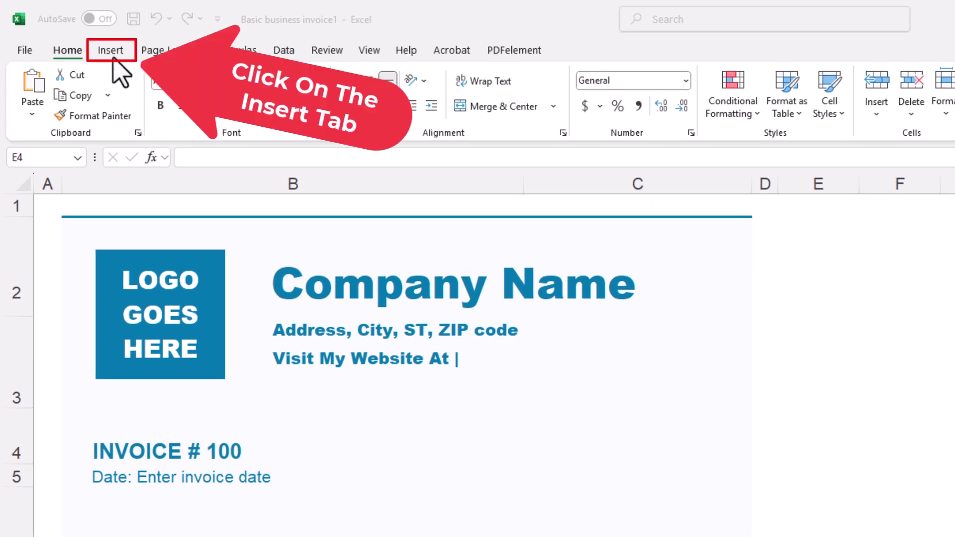
Draw an empty text box beside the 'Visit My Website At |' line of the invoice.
{"action": "left_click", "coordinate": [110, 50]}
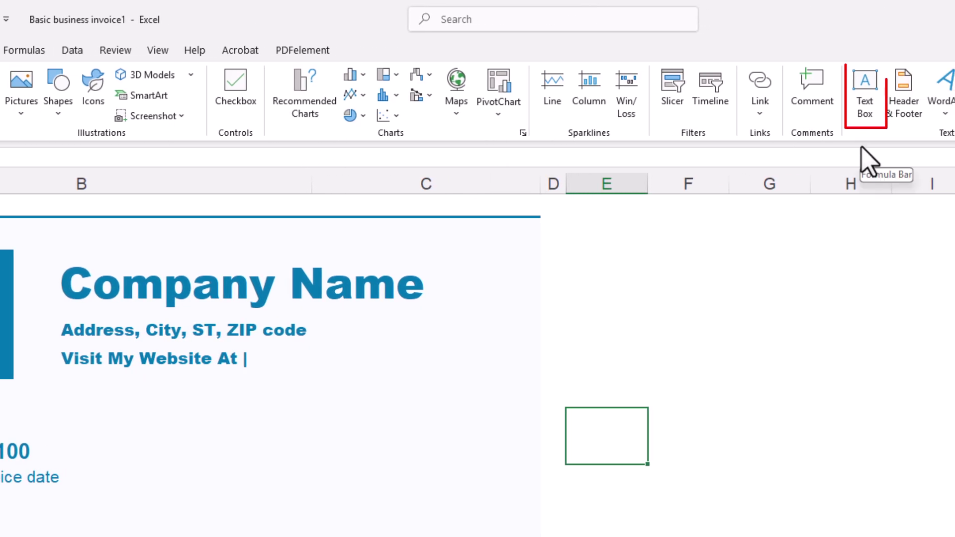
{"action": "left_click", "coordinate": [865, 96]}
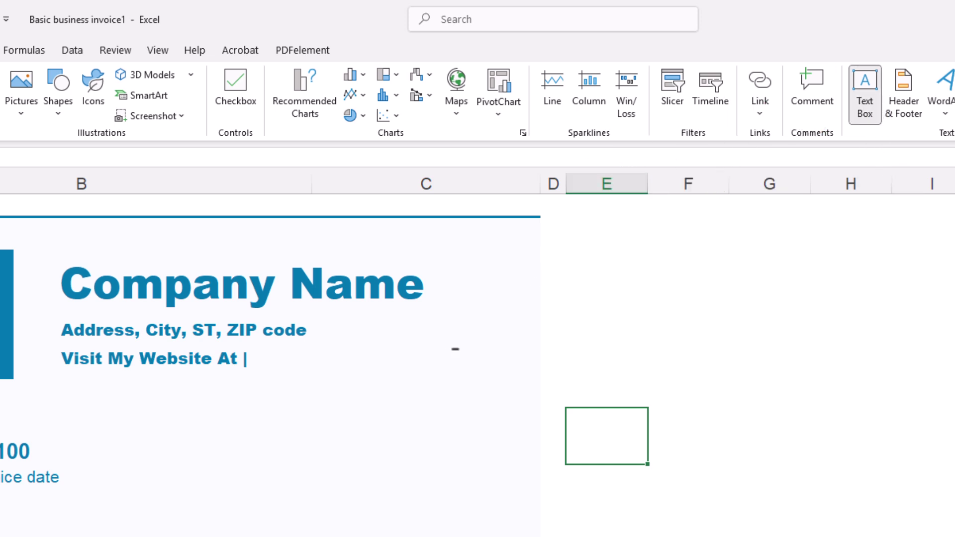
{"action": "left_click_drag", "start_coordinate": [459, 348], "coordinate": [255, 380]}
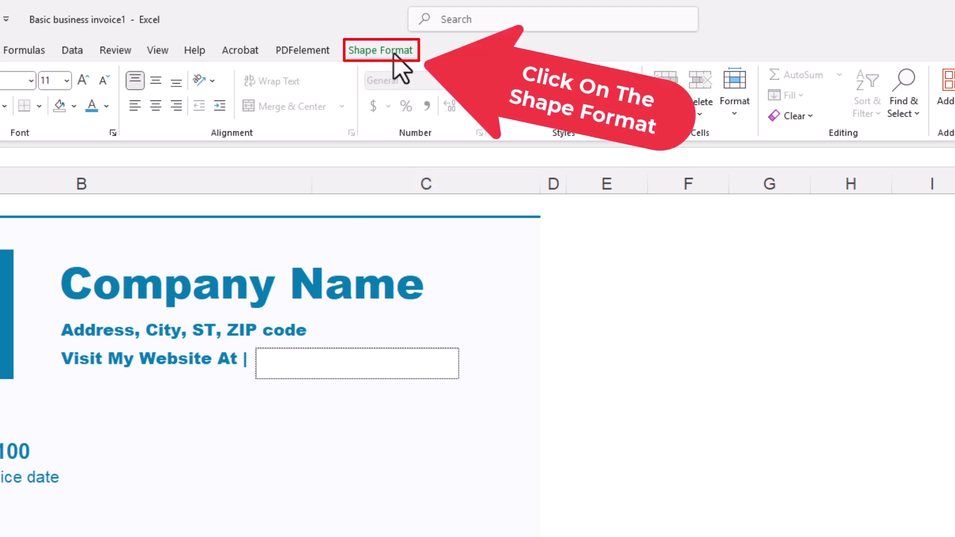
Give the text box No Fill and No Outline via Shape Format.
{"action": "left_click", "coordinate": [396, 53]}
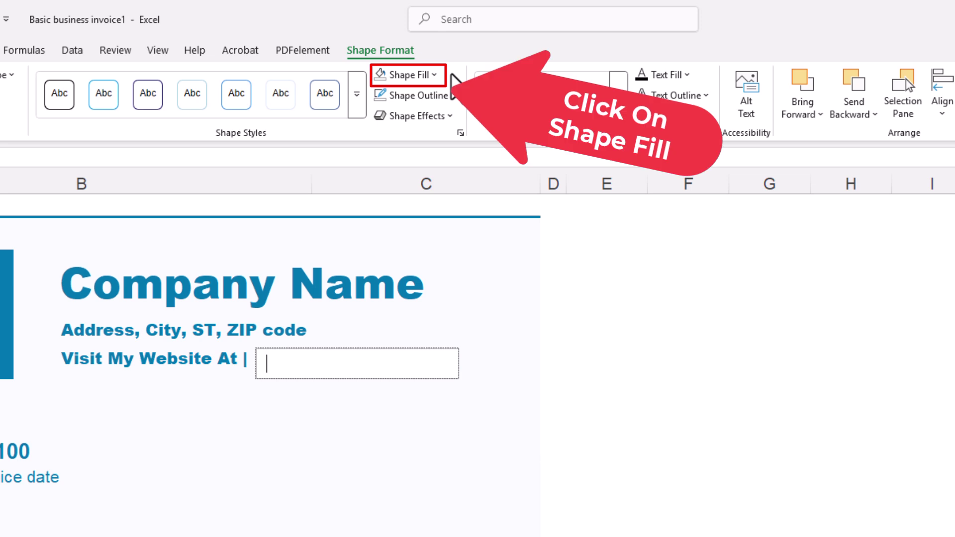
{"action": "left_click", "coordinate": [434, 75]}
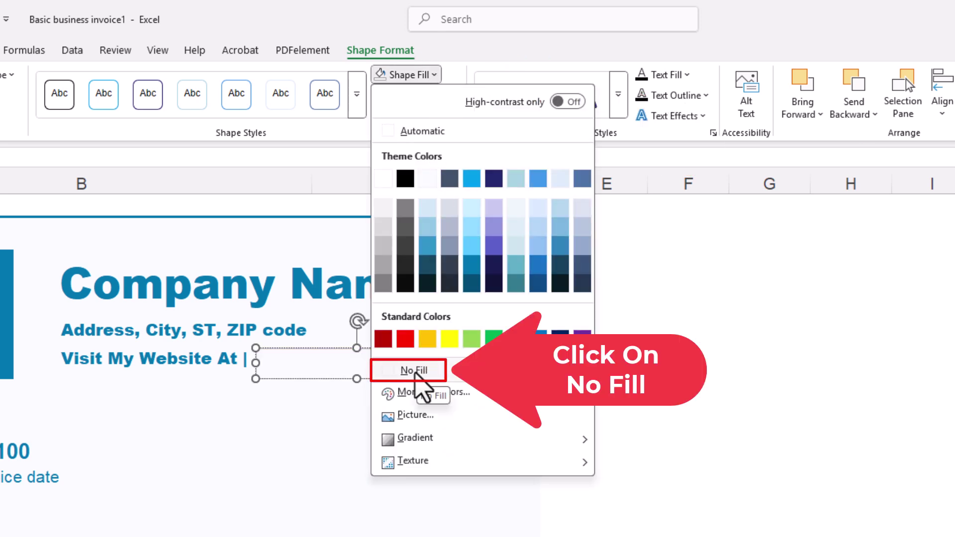
{"action": "left_click", "coordinate": [406, 371]}
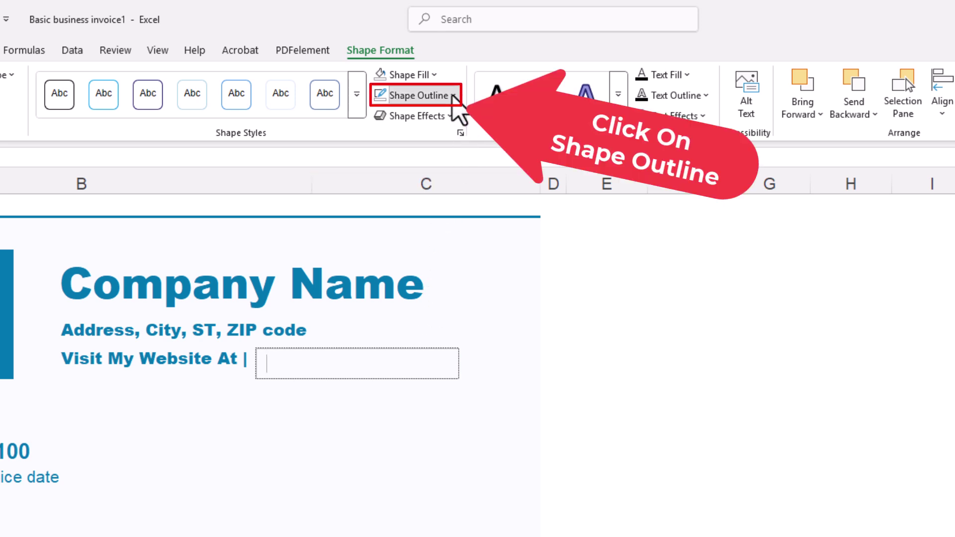
{"action": "left_click", "coordinate": [453, 97]}
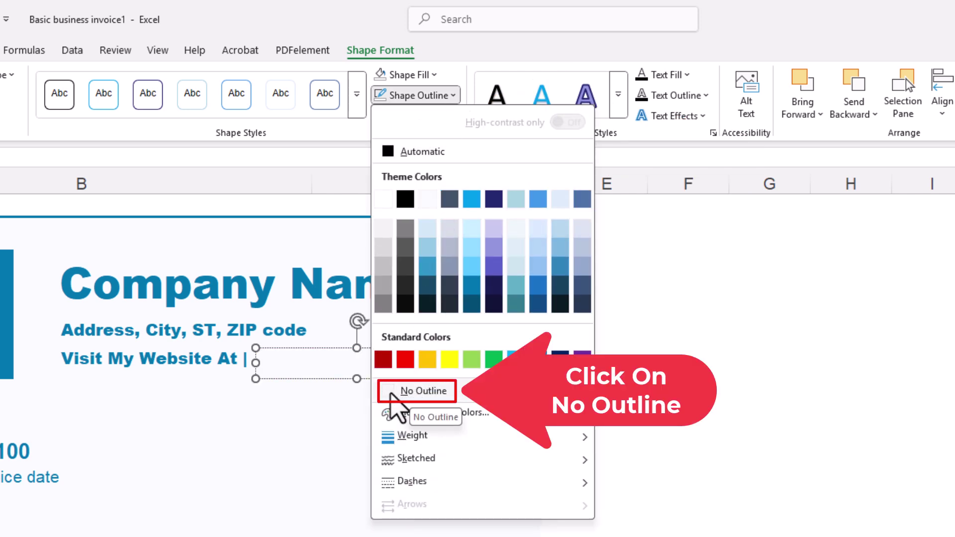
{"action": "left_click", "coordinate": [423, 391]}
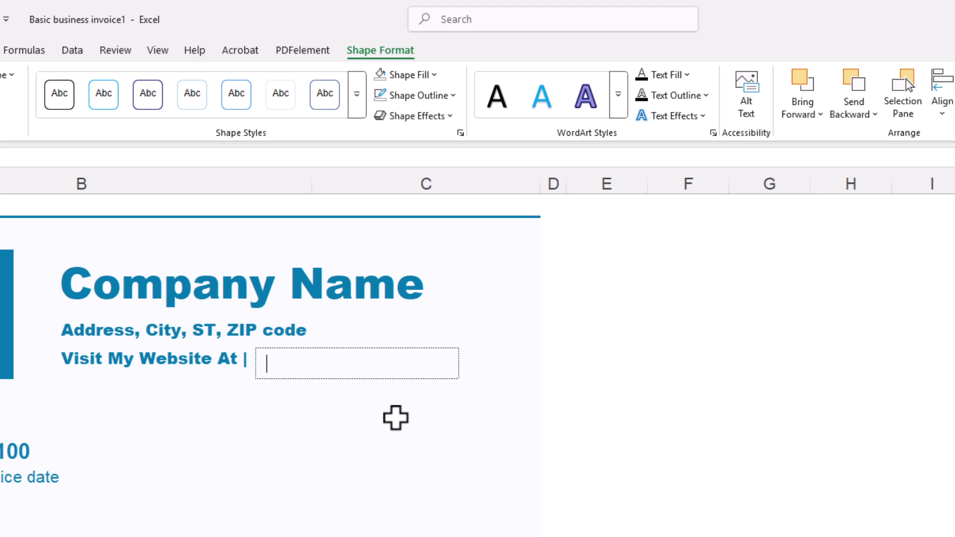
{"action": "type", "text": "No"}
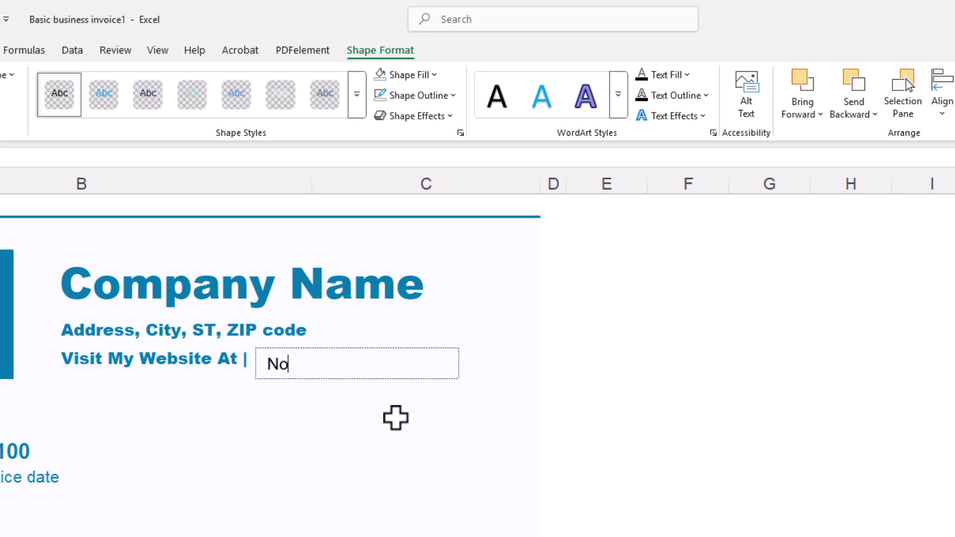
{"action": "type", "text": "RestForTheWicked@"}
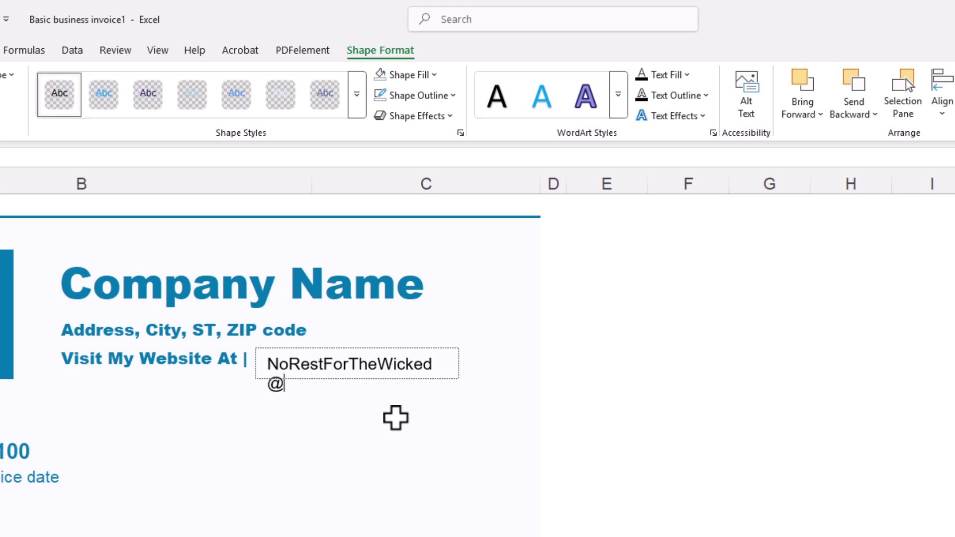
Fix the typo so the box reads NoRestForTheWicked.com on one line, align it with the label, and select the text.
{"action": "key", "text": "BackSpace"}
{"action": "type", "text": "om"}
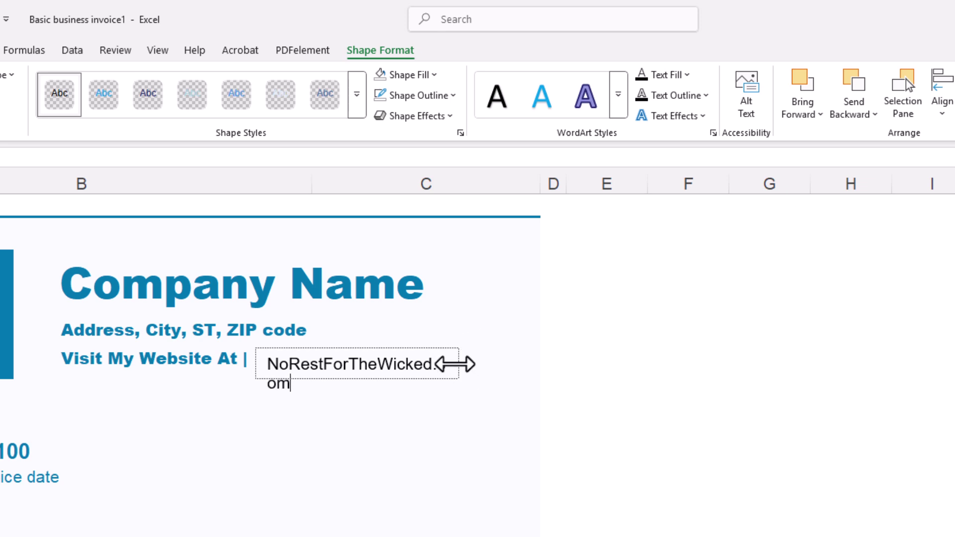
{"action": "left_click_drag", "start_coordinate": [458, 364], "coordinate": [484, 366]}
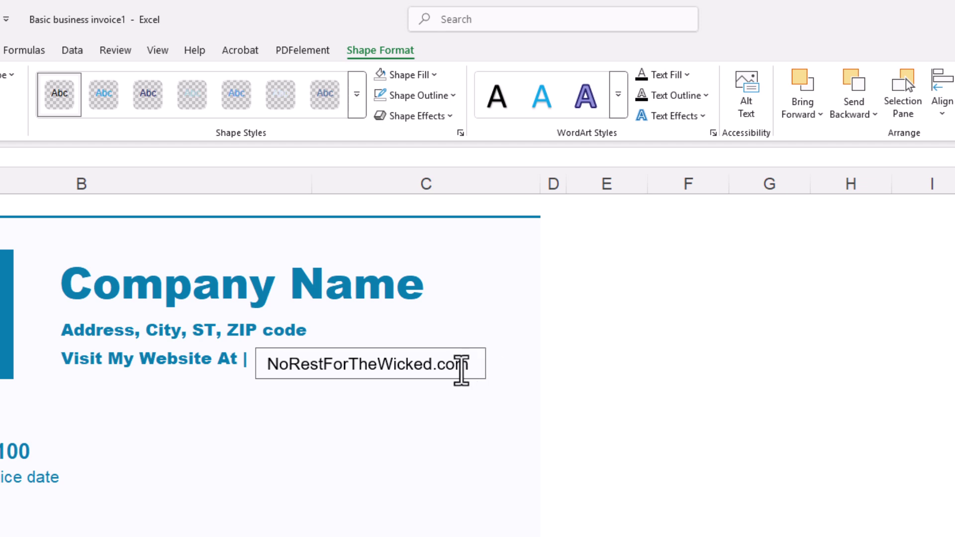
{"action": "triple_click", "coordinate": [462, 368]}
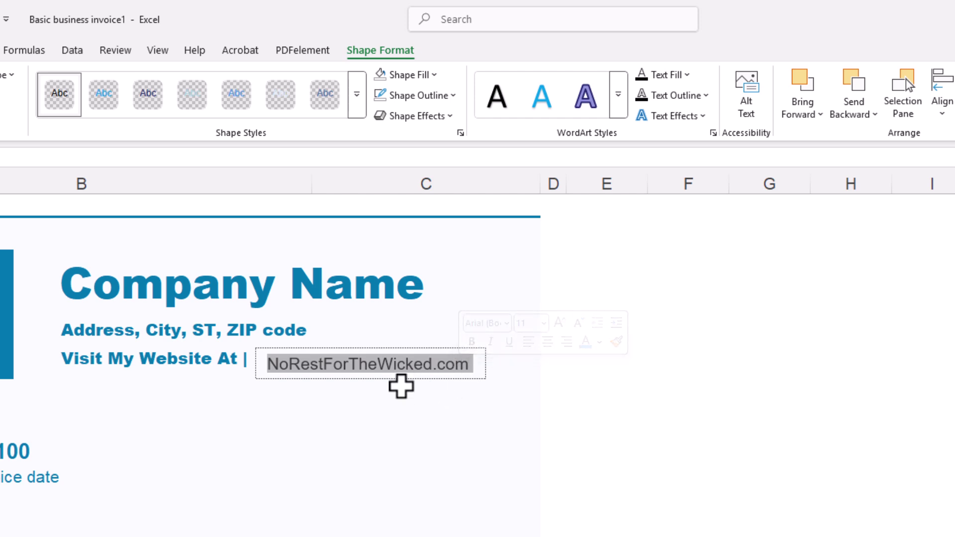
{"action": "left_click_drag", "start_coordinate": [415, 345], "coordinate": [408, 342]}
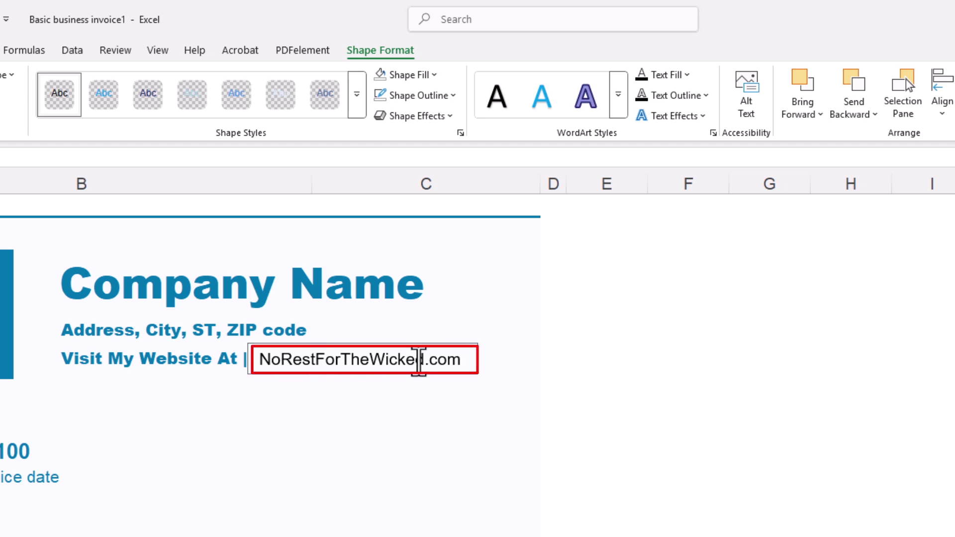
{"action": "triple_click", "coordinate": [418, 361]}
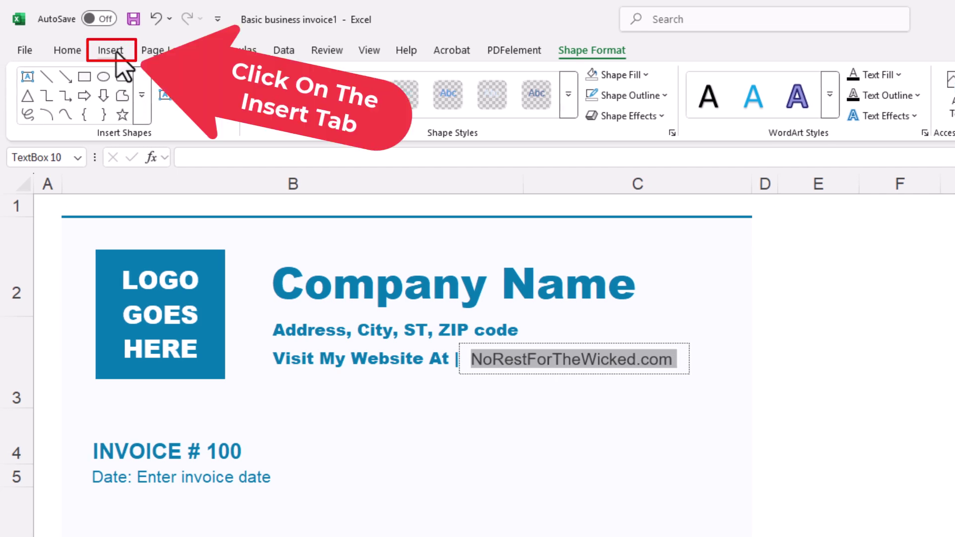
Bring up the Insert Hyperlink dialog for the selected website text.
{"action": "left_click", "coordinate": [112, 51]}
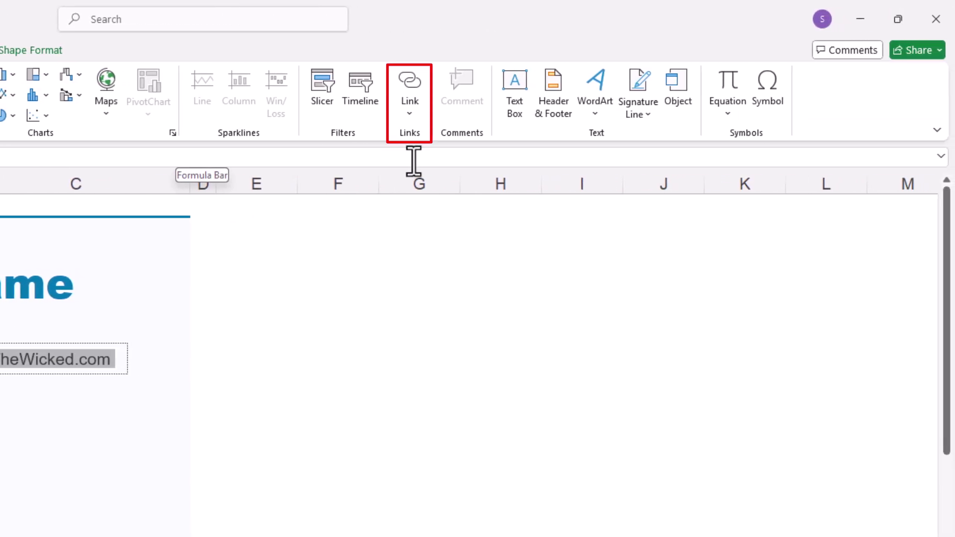
{"action": "left_click", "coordinate": [410, 113]}
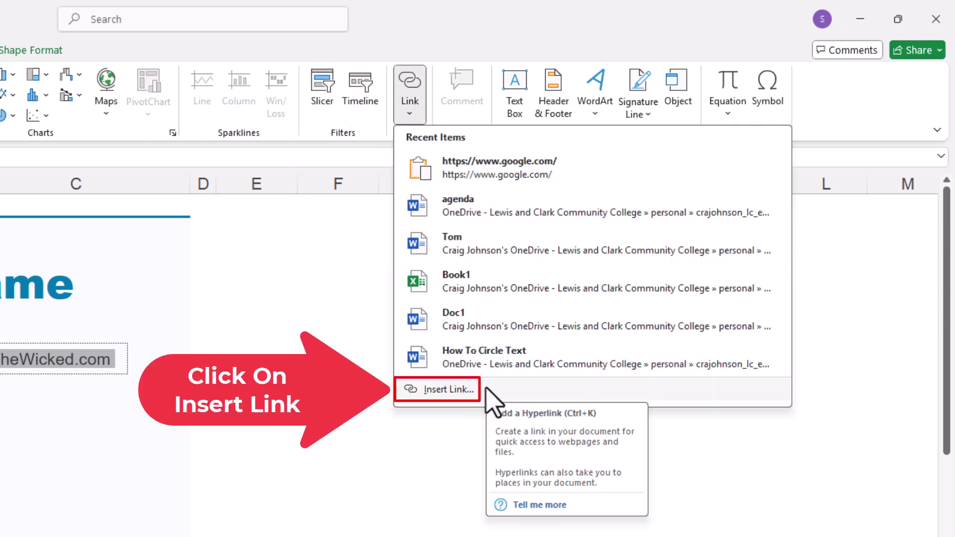
{"action": "left_click", "coordinate": [448, 389]}
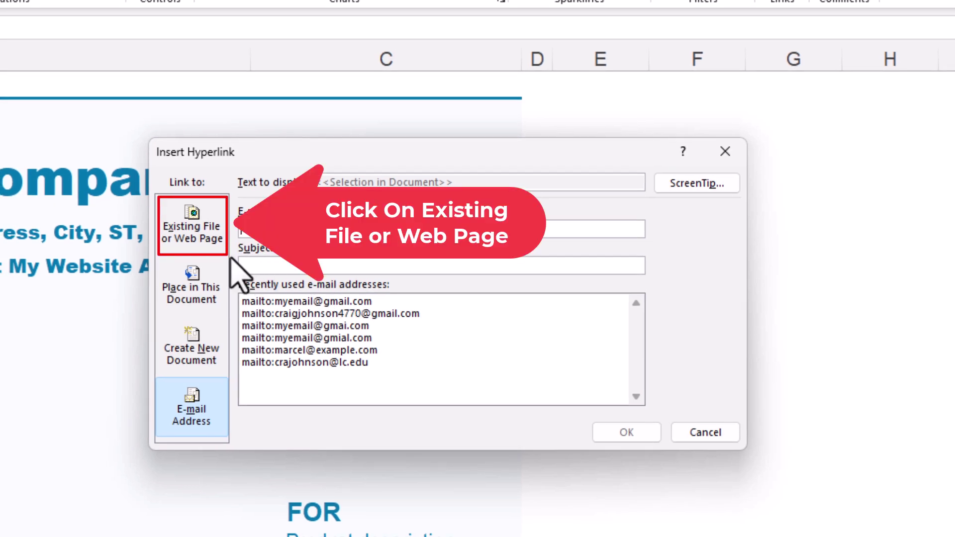
{"action": "left_click", "coordinate": [209, 232]}
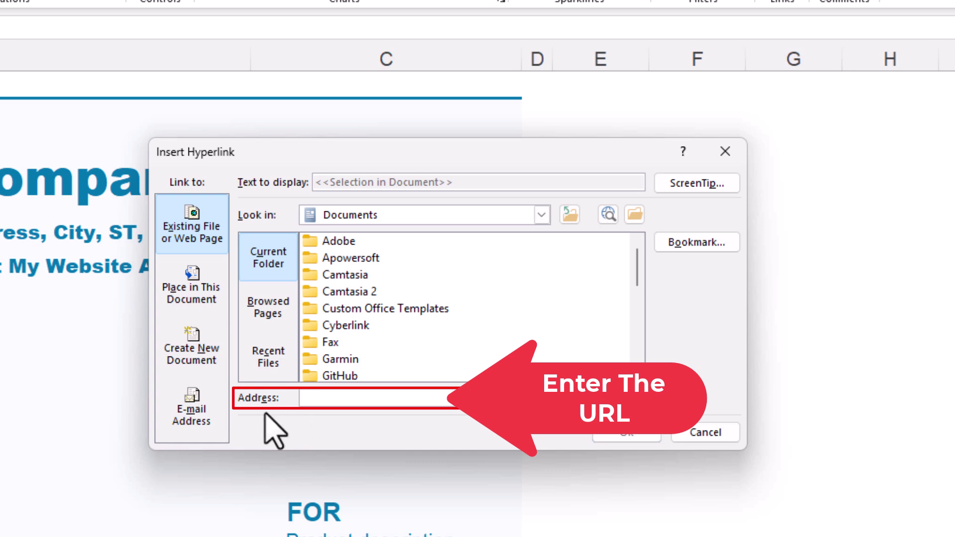
{"action": "type", "text": "https://www.google.com/"}
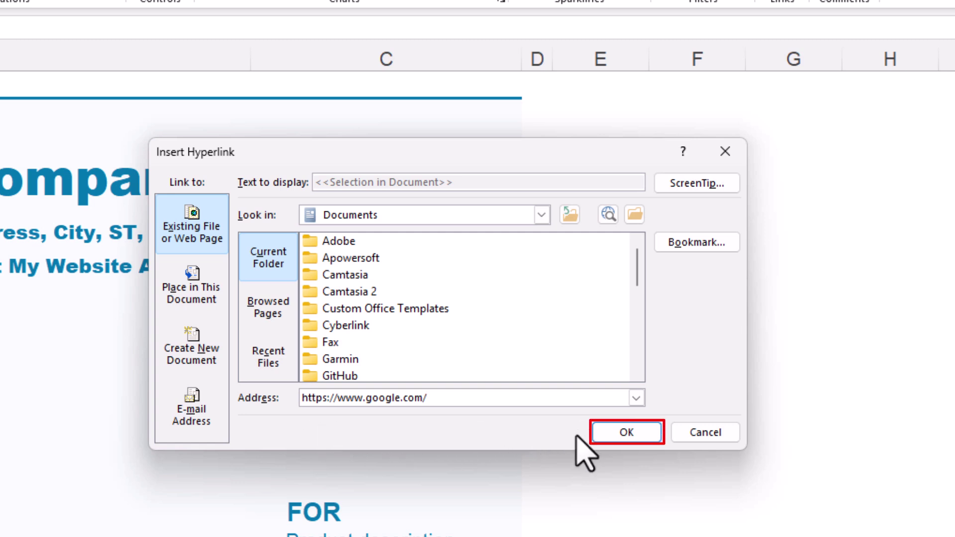
{"action": "left_click", "coordinate": [626, 432]}
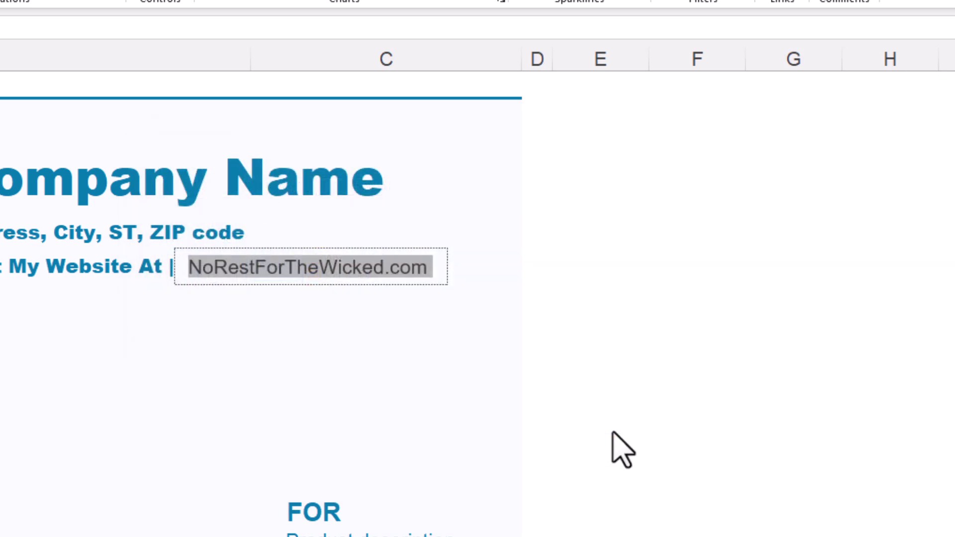
Follow the NoRestForTheWicked.com link to open Google, then return to the invoice workbook.
{"action": "left_click", "coordinate": [495, 378]}
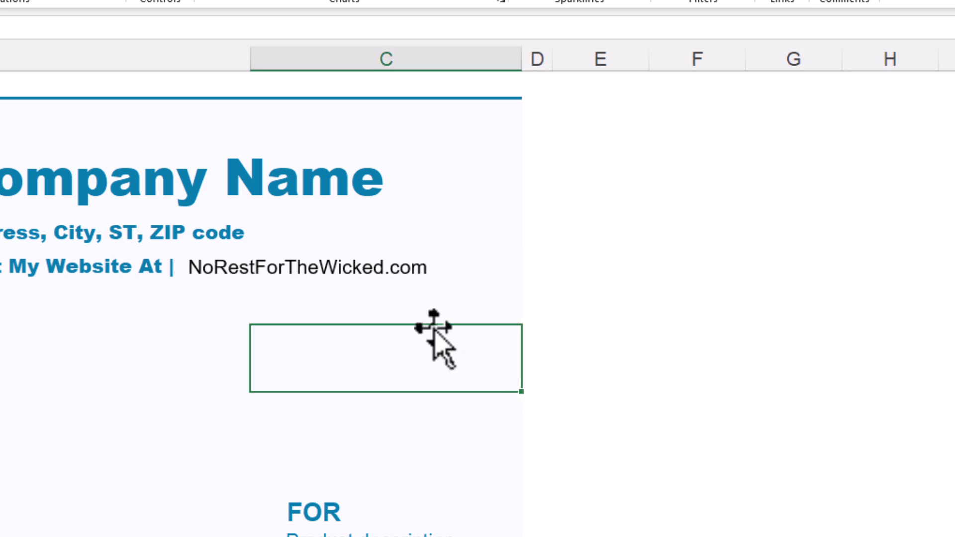
{"action": "mouse_move", "coordinate": [310, 267]}
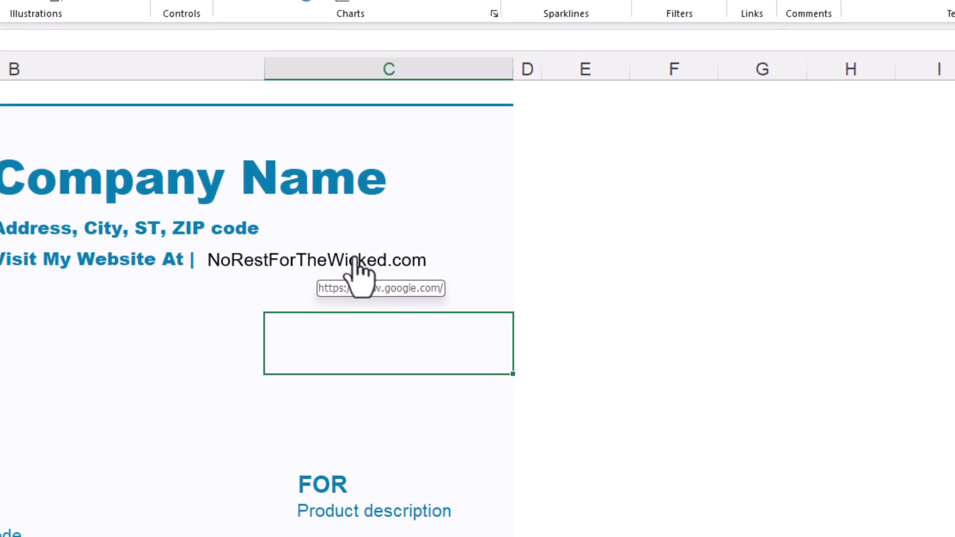
{"action": "left_click", "coordinate": [384, 230]}
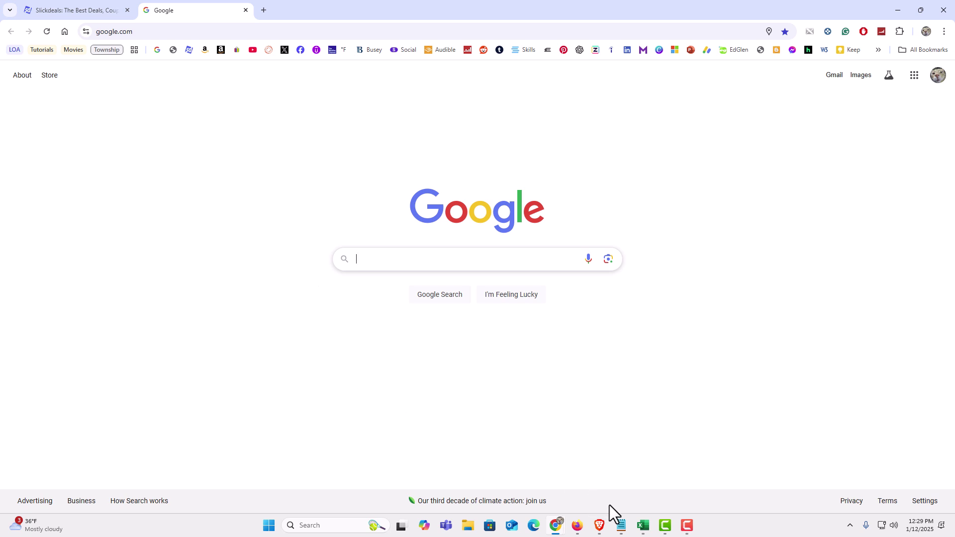
{"action": "left_click", "coordinate": [644, 525]}
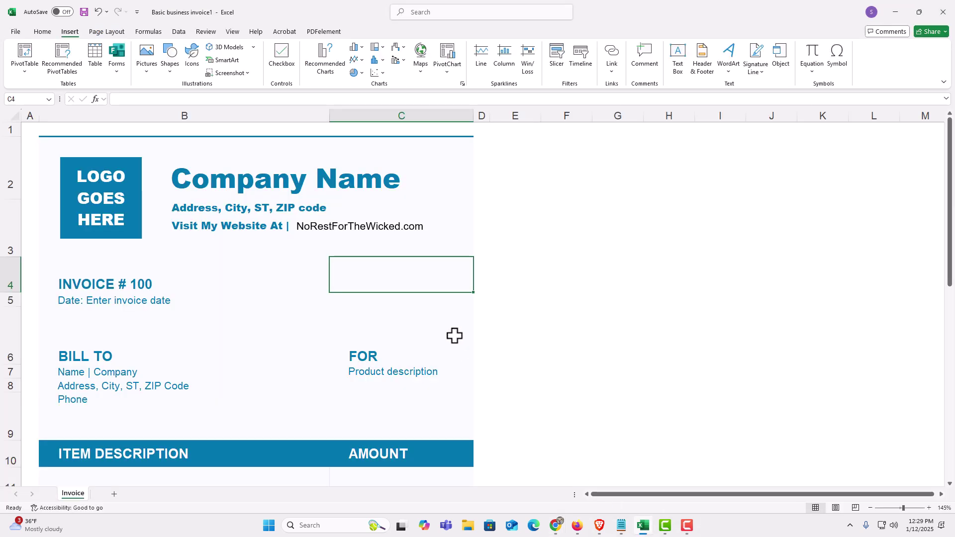